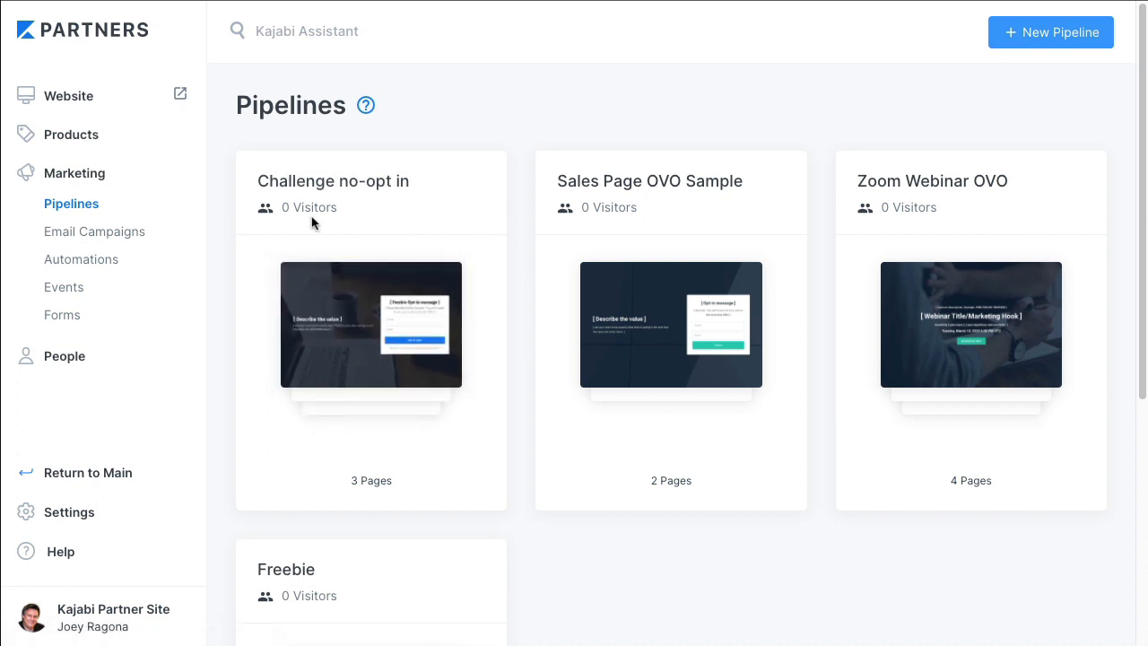
Open the Challenge no-opt in pipeline and examine its sequence of pages from Opt-in through Challenge Page 1
left_click(356, 330)
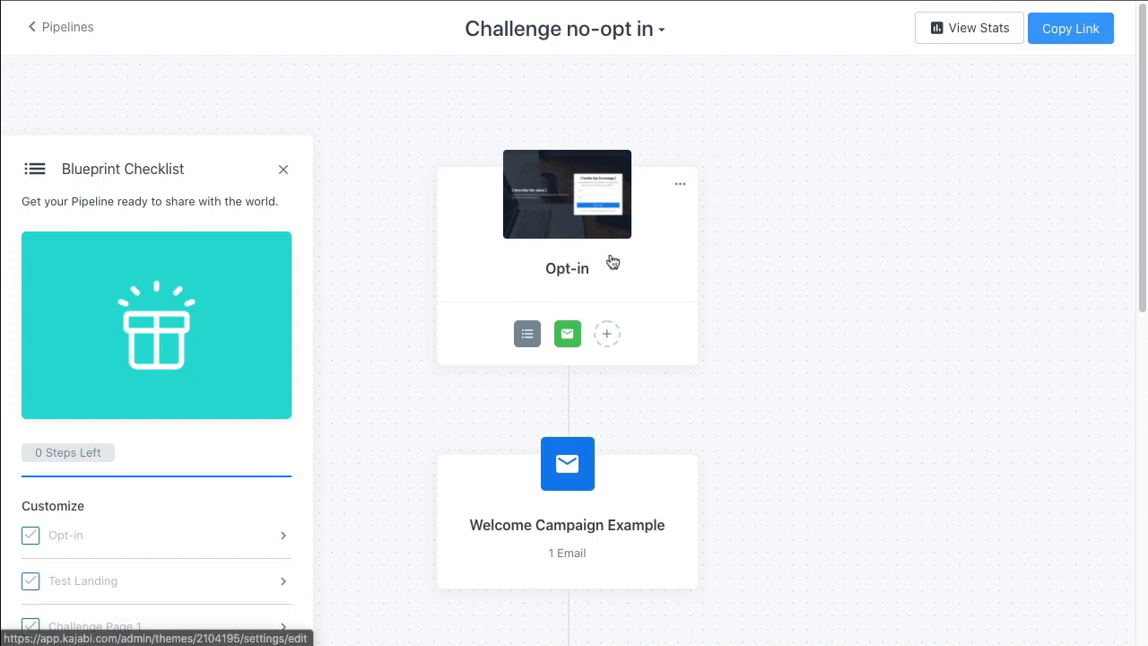
scroll(680, 309, "down", 5)
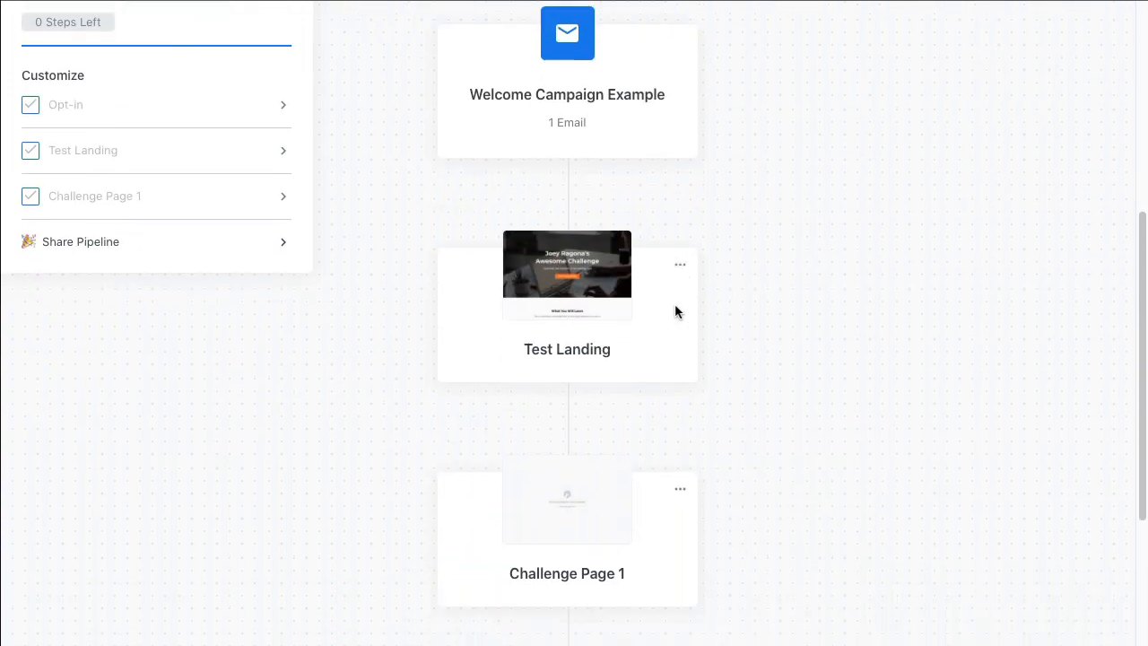
scroll(674, 311, "up", 5)
scroll(712, 466, "down", 5)
scroll(729, 441, "up", 3)
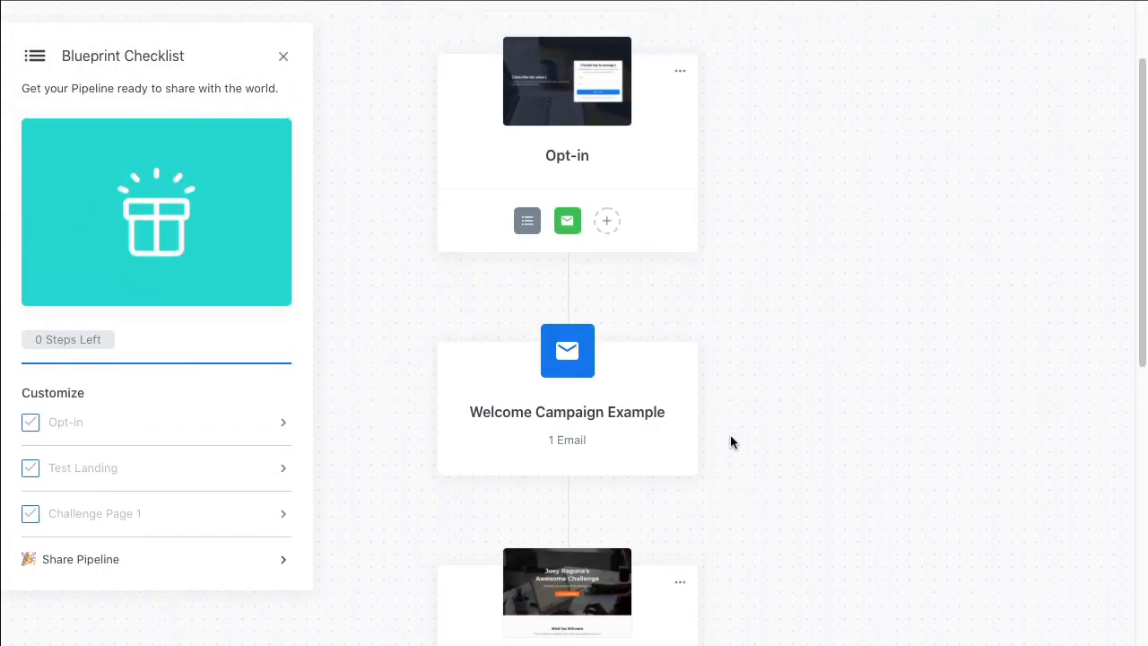
scroll(730, 434, "up", 2)
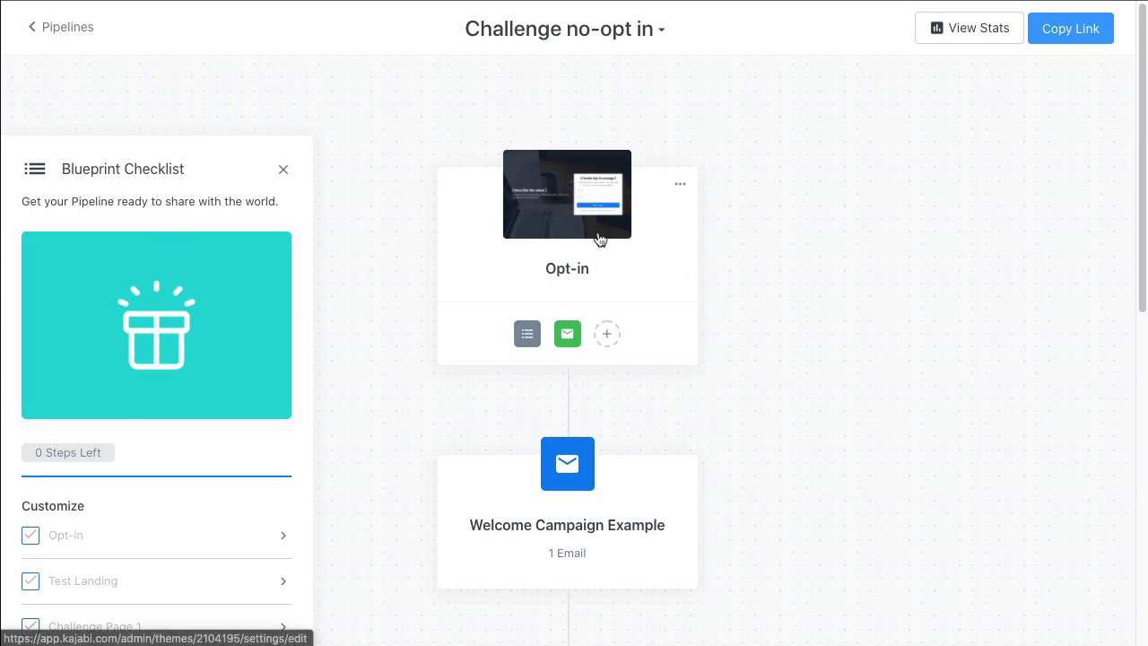
scroll(606, 349, "down", 5)
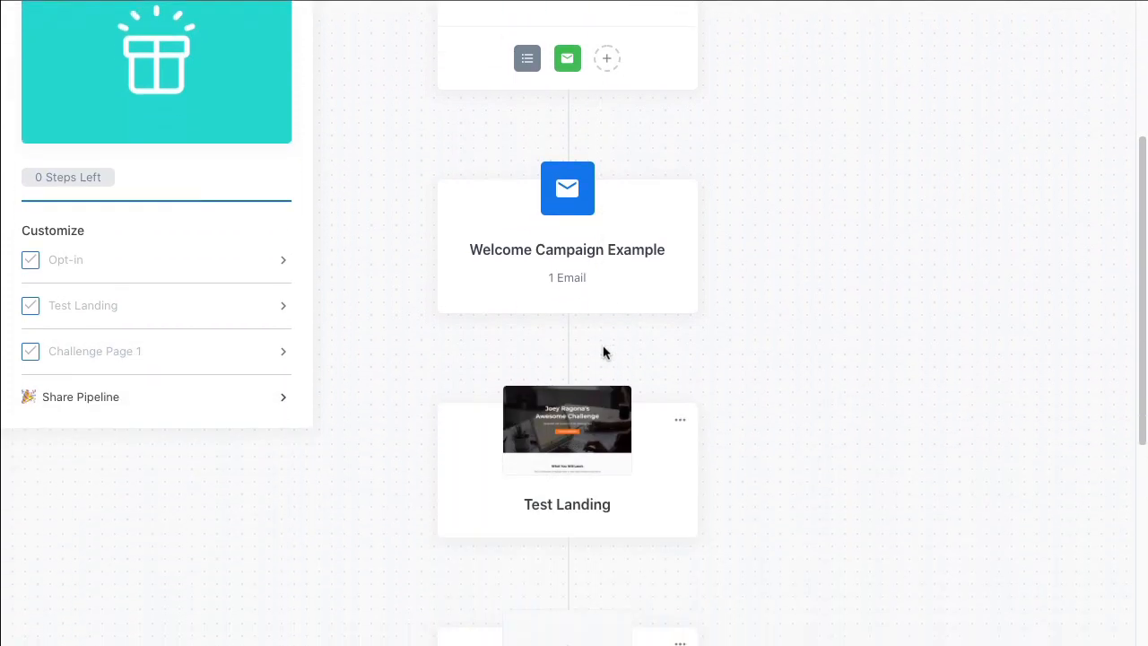
scroll(613, 345, "down", 3)
scroll(613, 345, "up", 10)
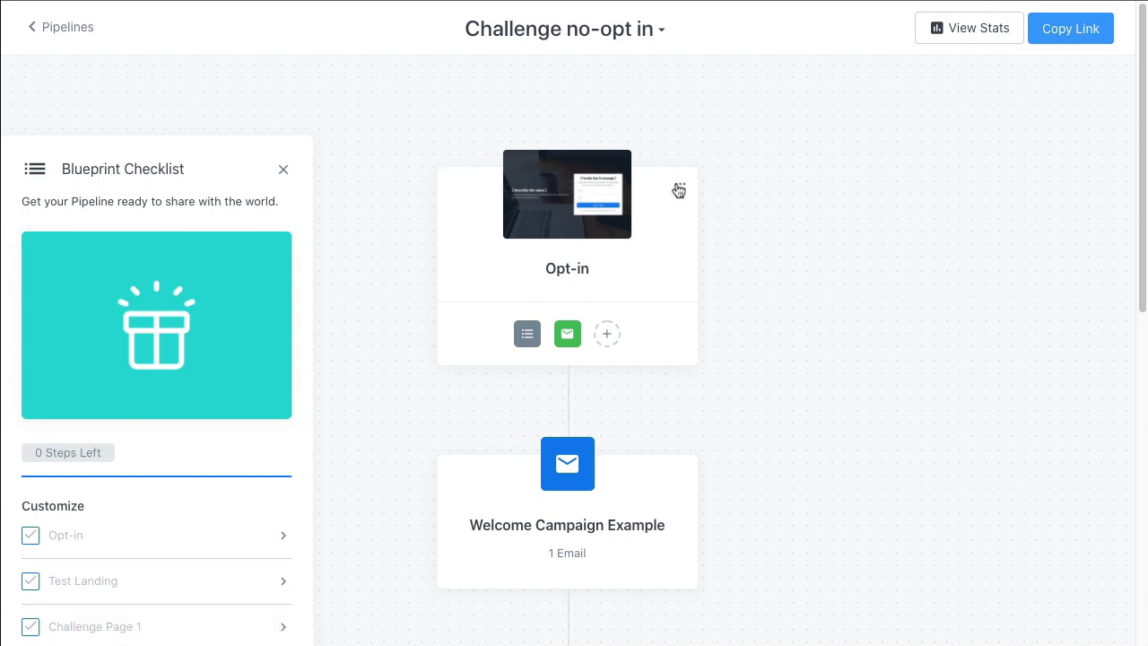
scroll(756, 260, "down", 7)
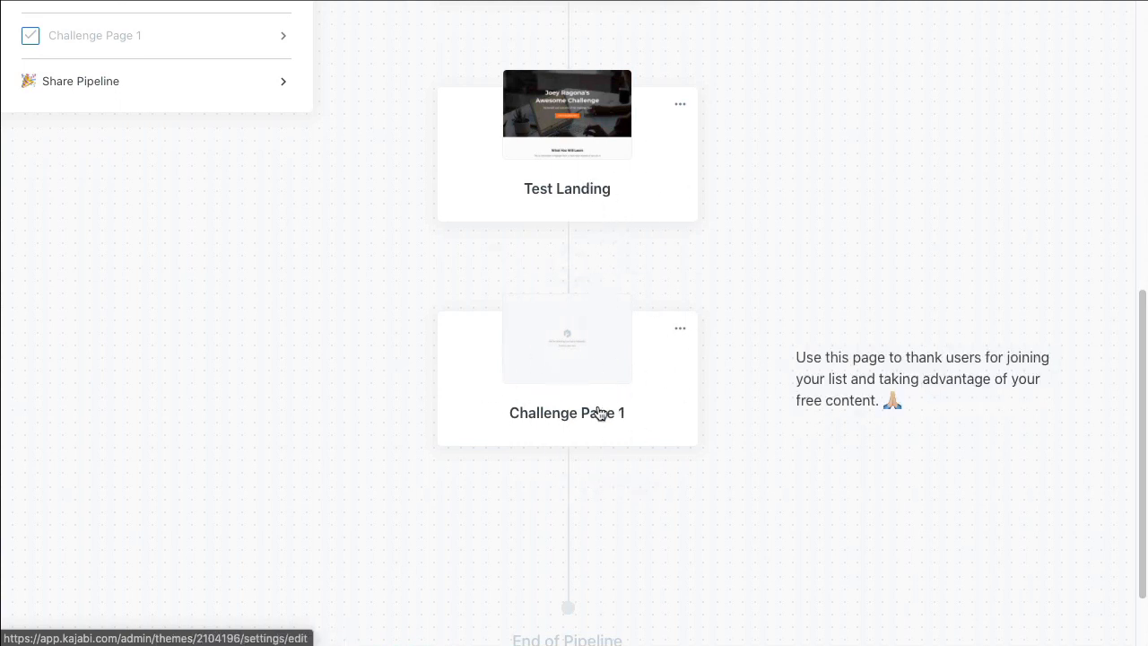
scroll(715, 381, "up", 3)
scroll(715, 382, "up", 4)
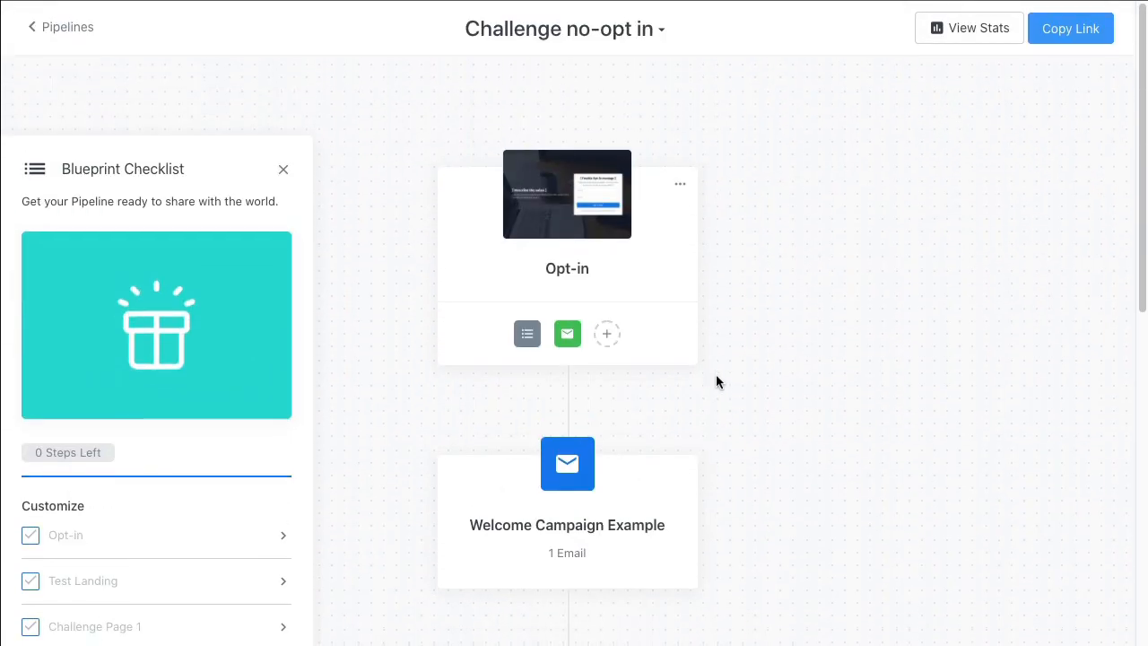
scroll(659, 424, "down", 3)
scroll(768, 437, "down", 2)
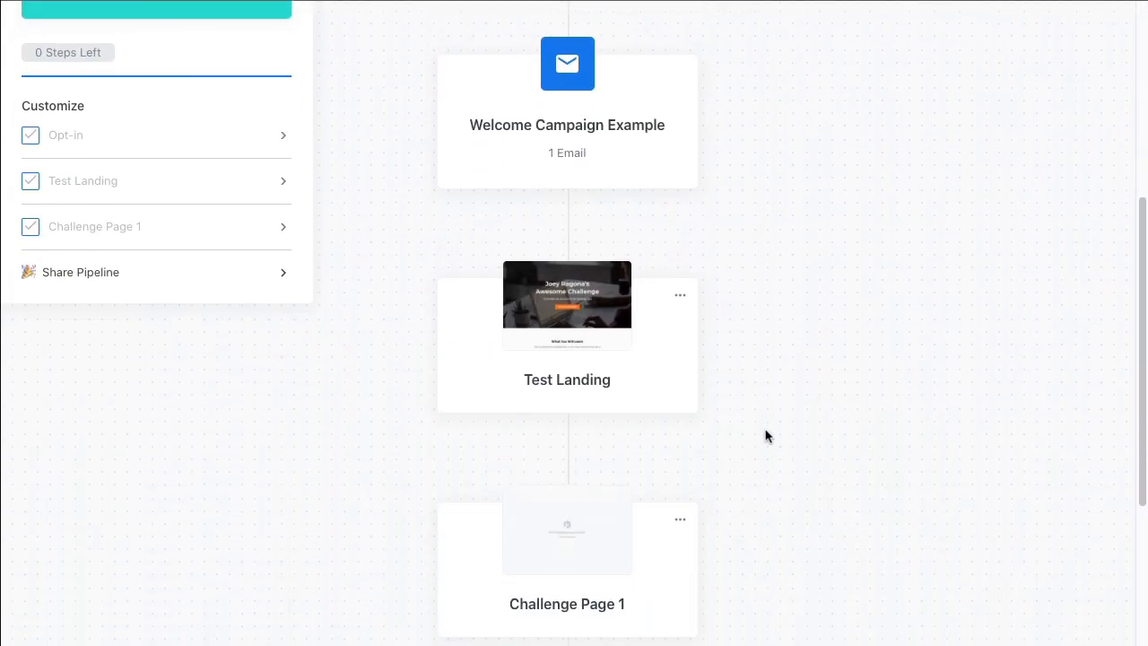
Add the existing Thank you landing page to the pipeline between Test Landing and Challenge Page 1
mouse_move(568, 461)
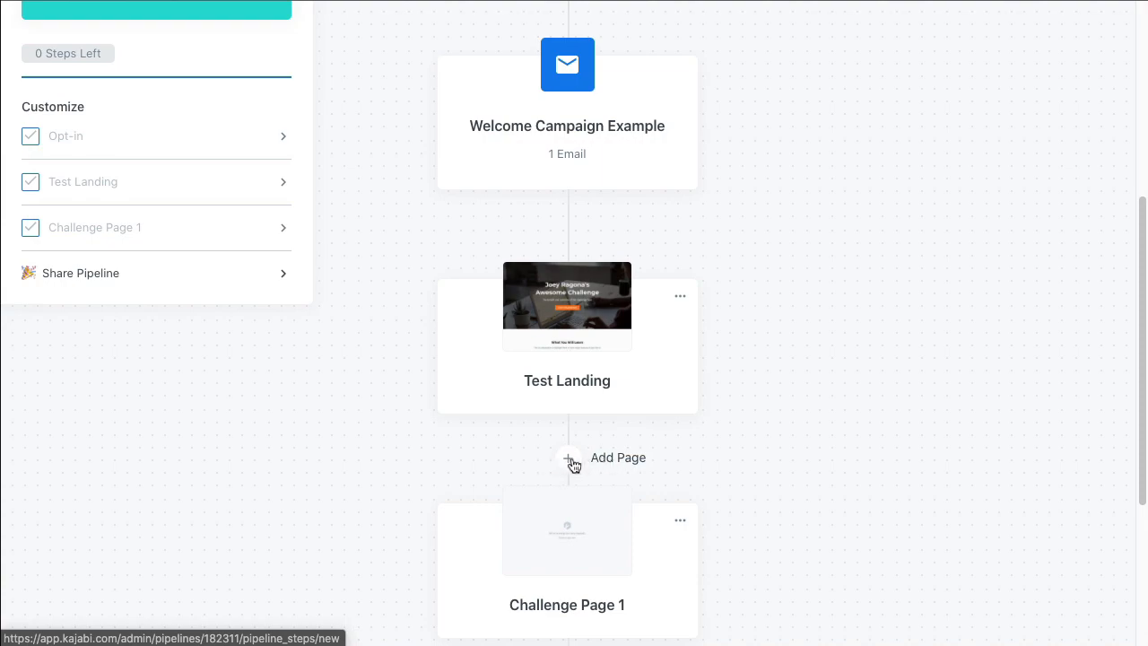
left_click(566, 461)
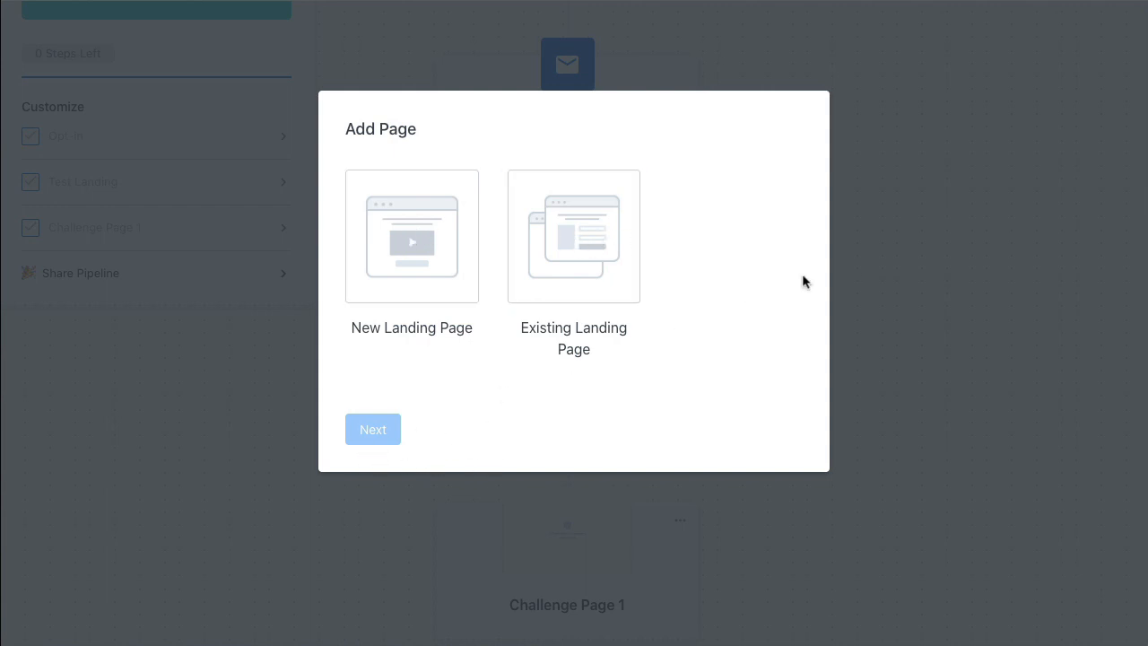
left_click(625, 309)
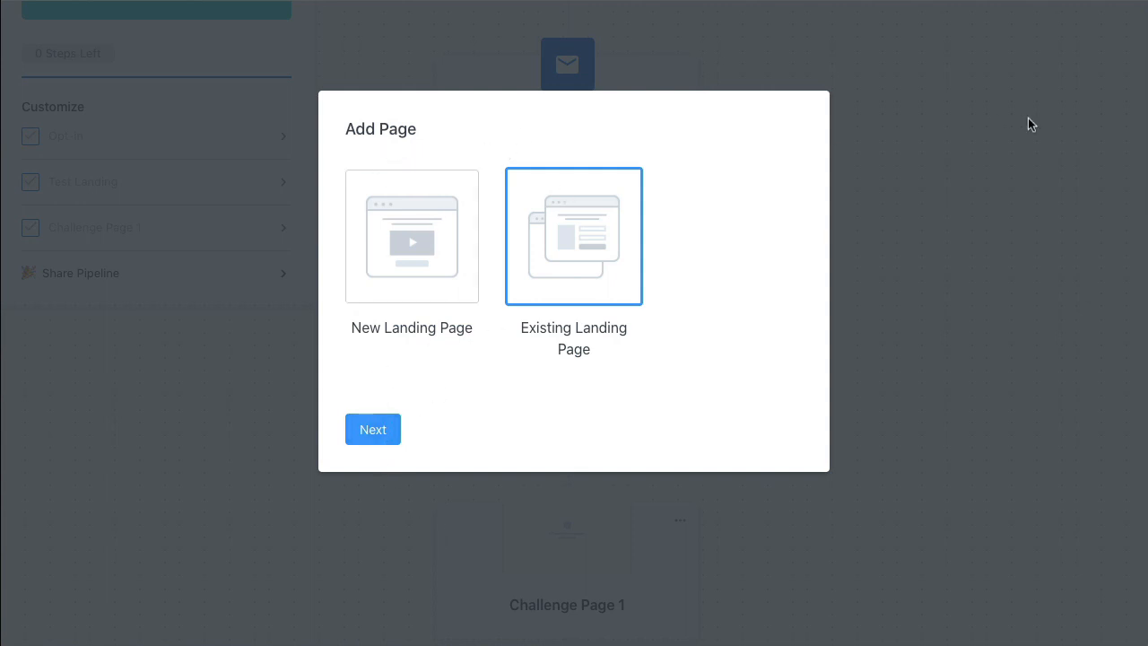
left_click(367, 428)
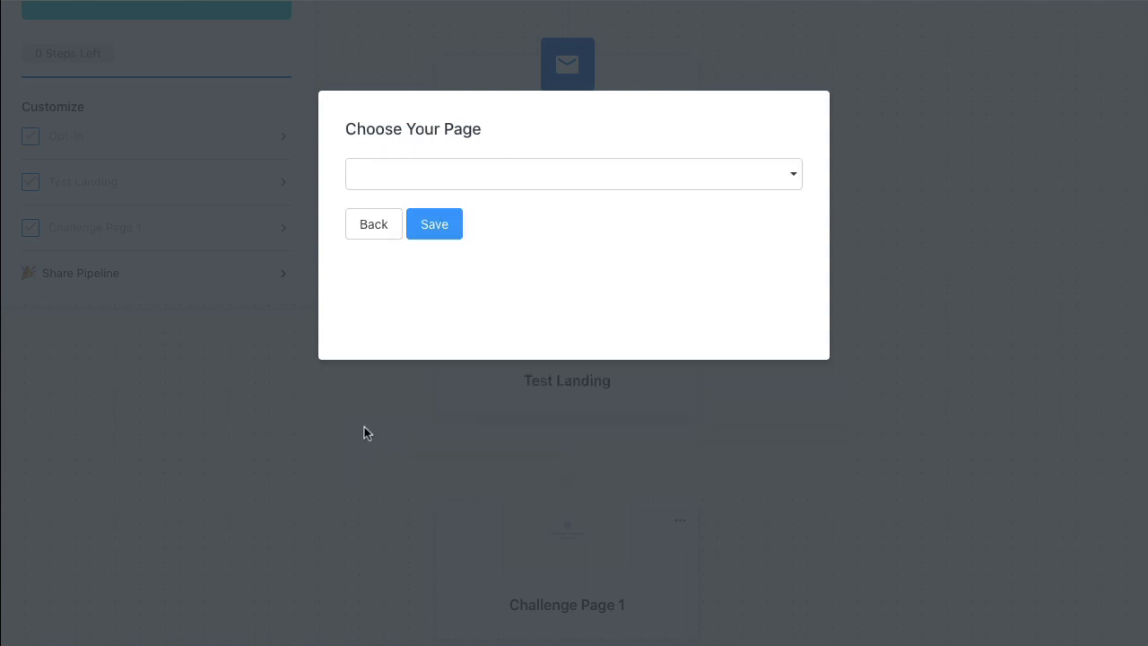
left_click(387, 235)
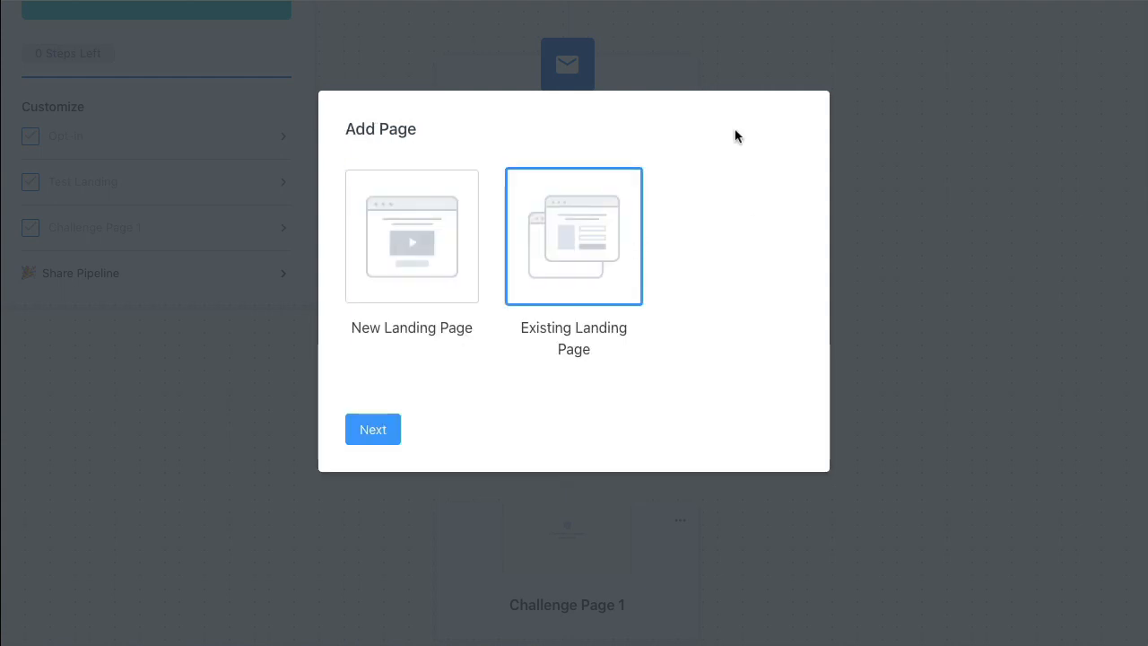
left_click(373, 430)
left_click(625, 171)
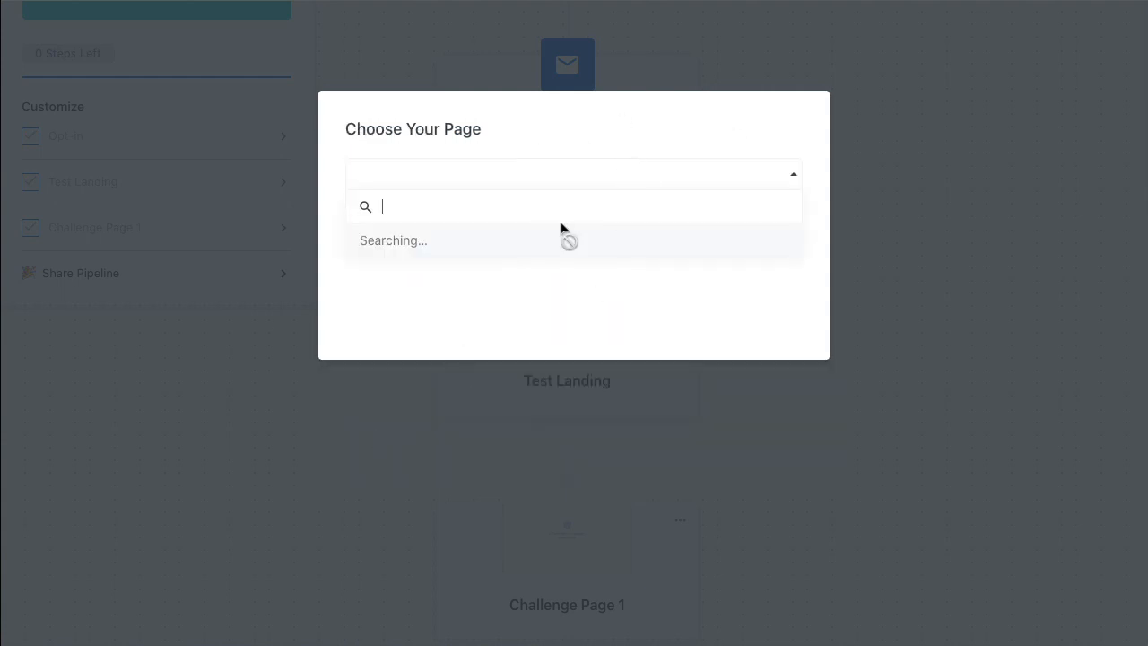
left_click(419, 273)
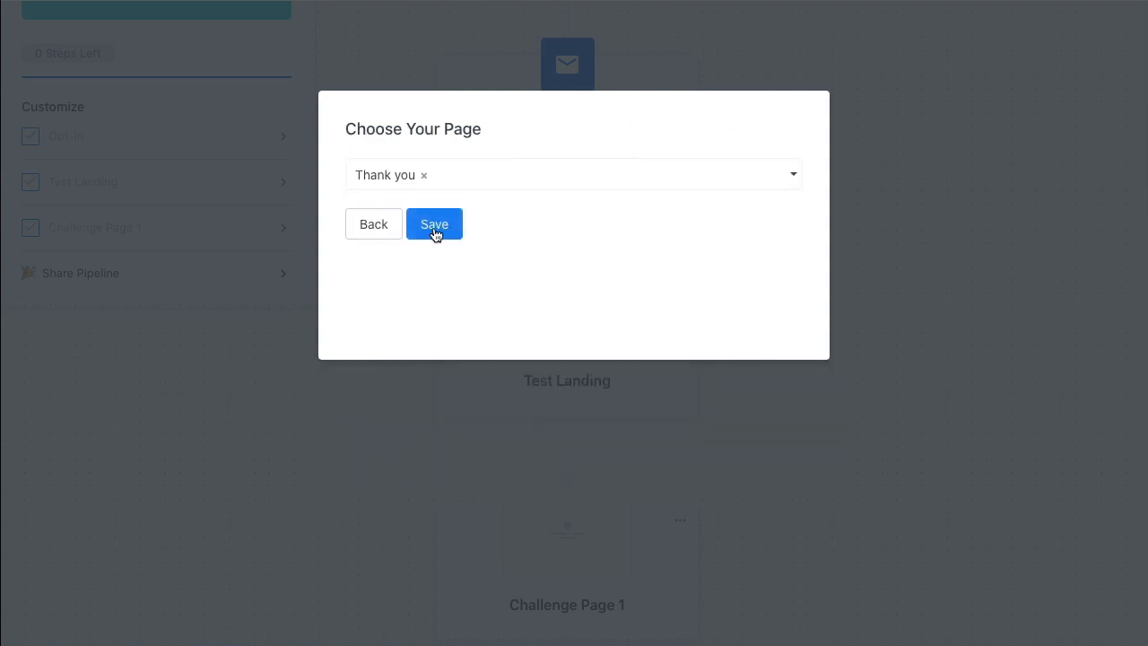
left_click(435, 229)
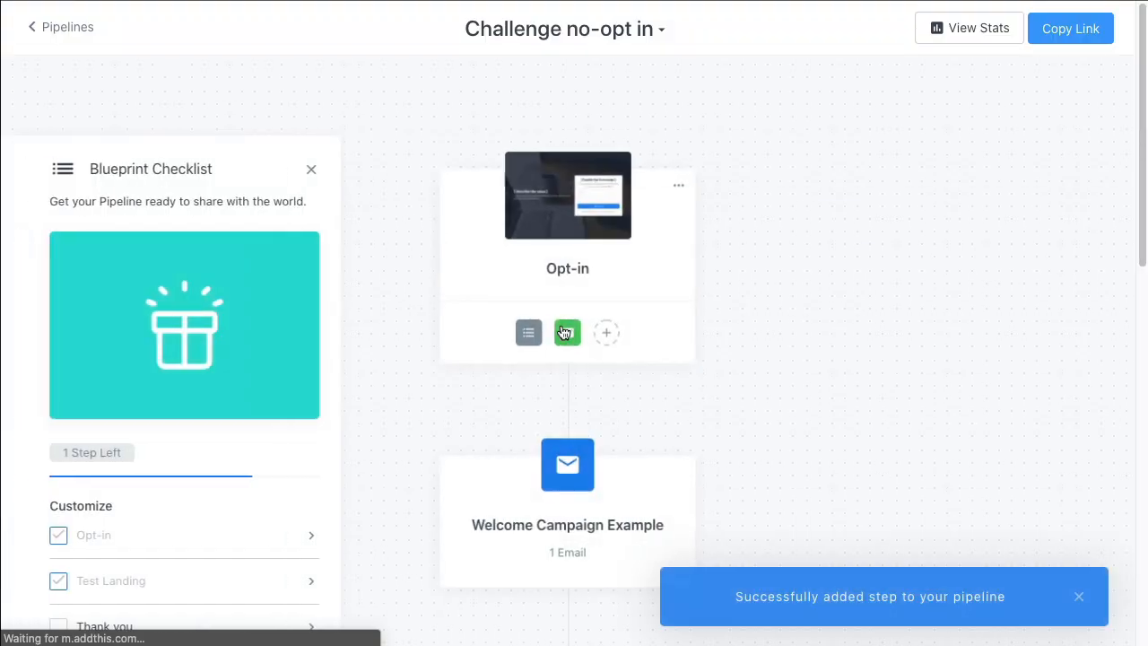
Remove the Thank you page from the pipeline and confirm the removal
scroll(746, 389, "down", 10)
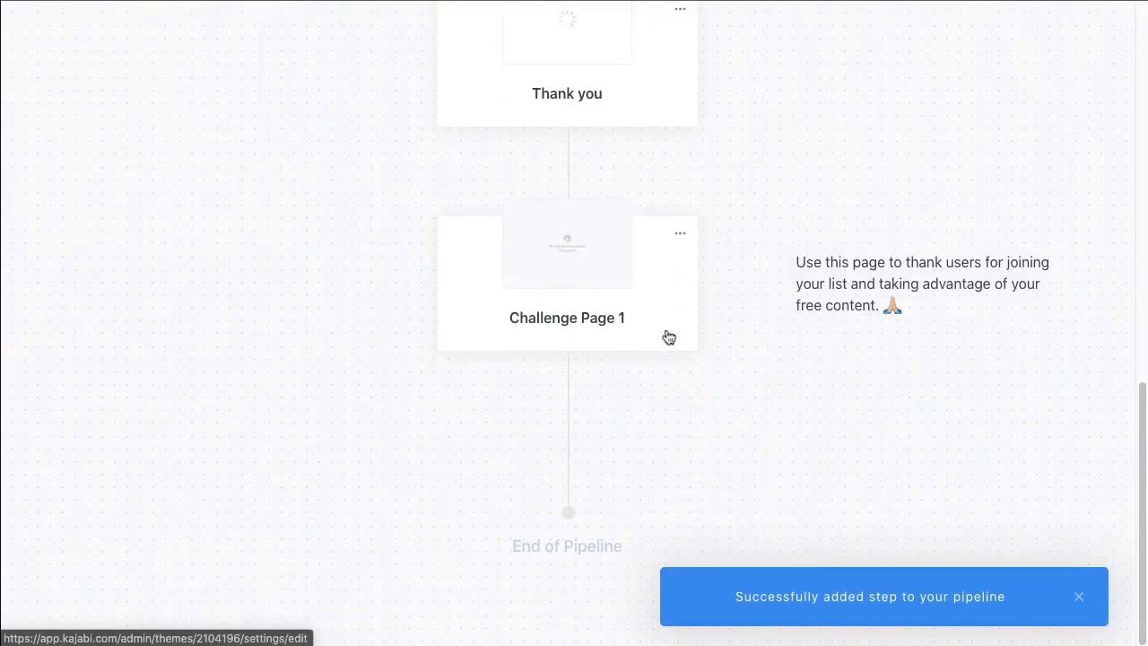
scroll(668, 337, "up", 3)
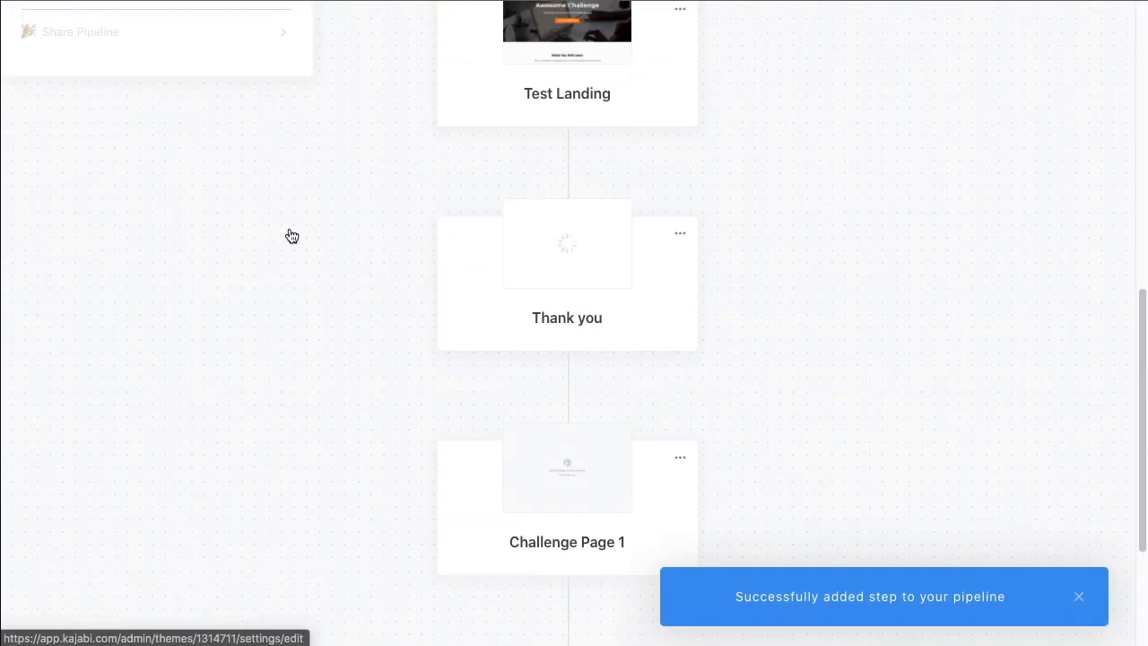
scroll(690, 314, "up", 1)
left_click(680, 291)
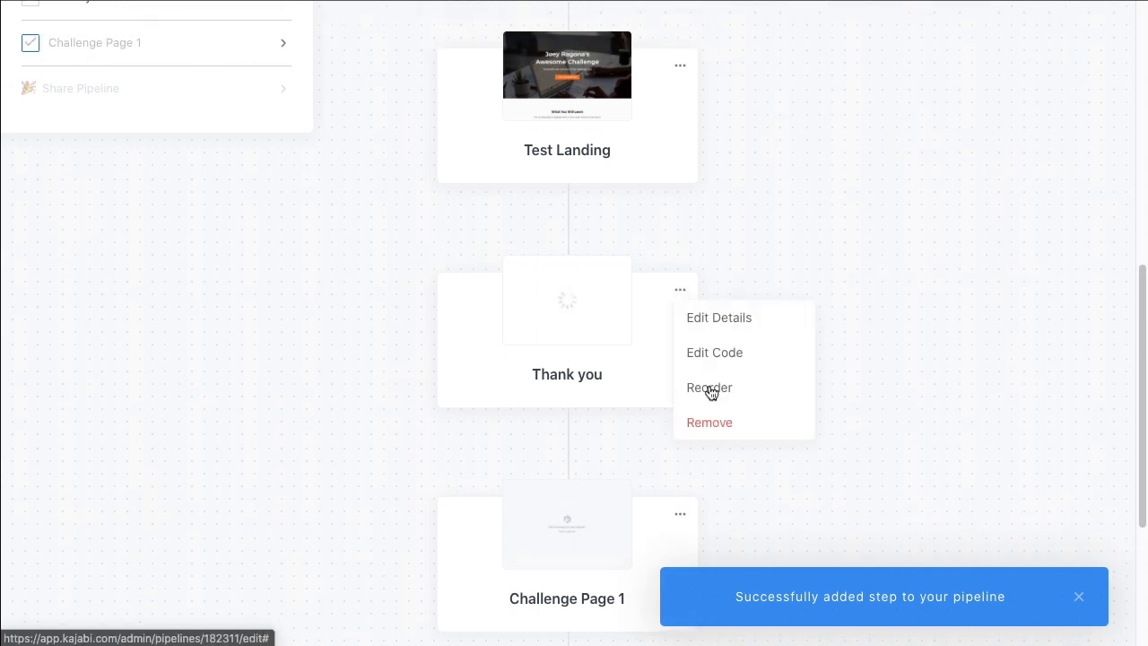
left_click(710, 422)
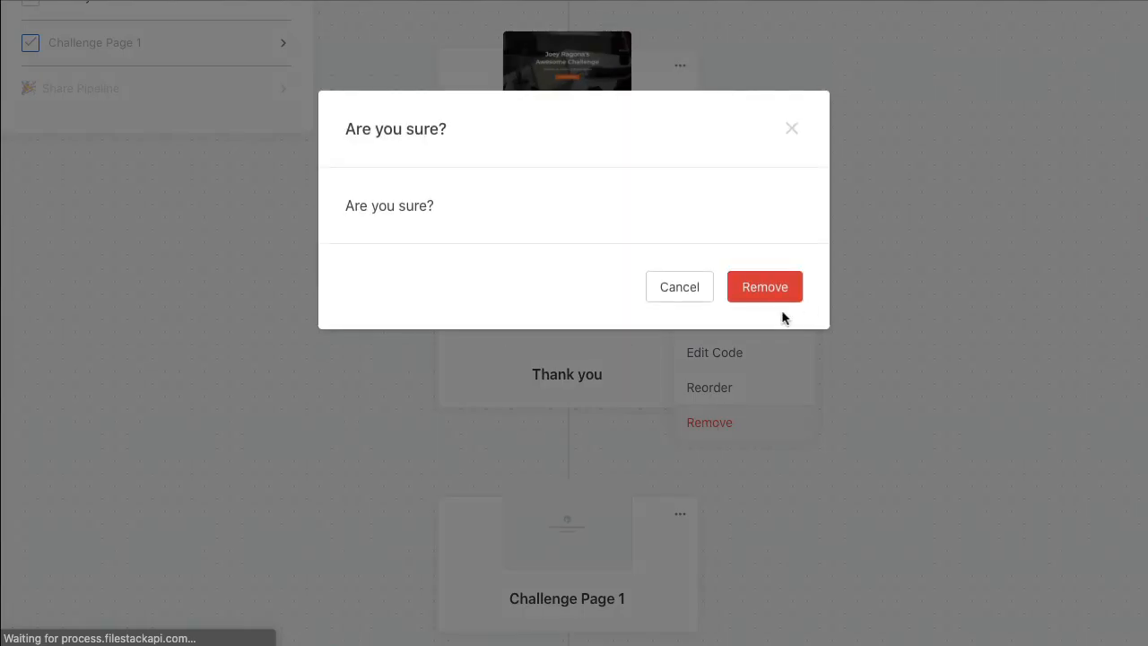
left_click(763, 303)
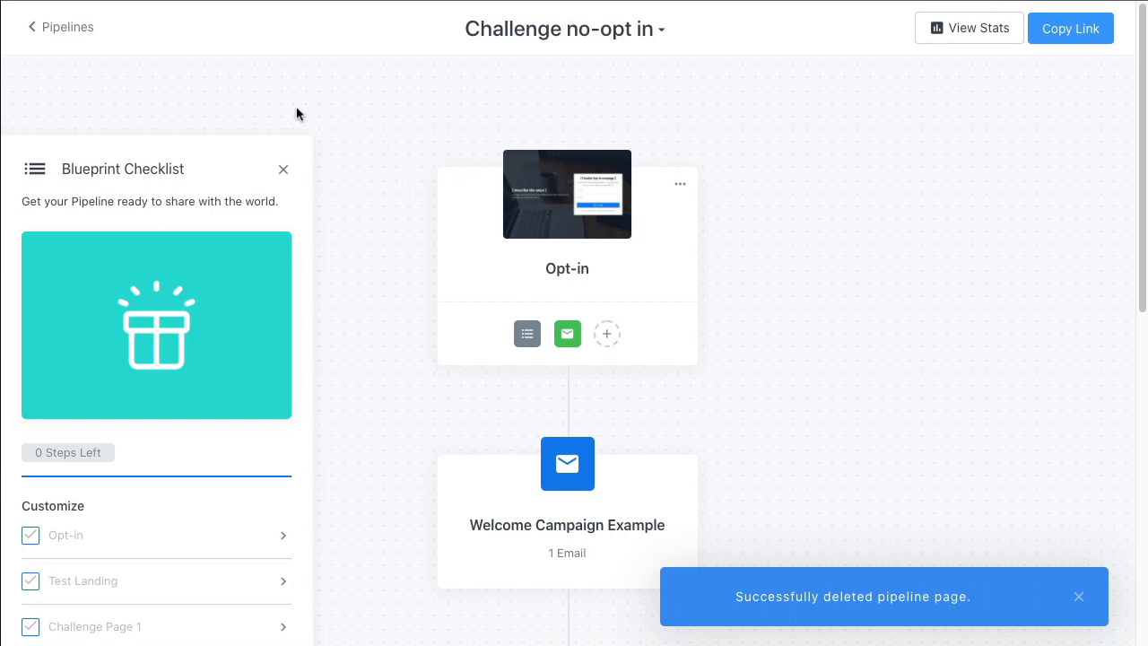
Remove the Opt-in page from the start of the pipeline and confirm the removal
left_click(680, 185)
left_click(718, 317)
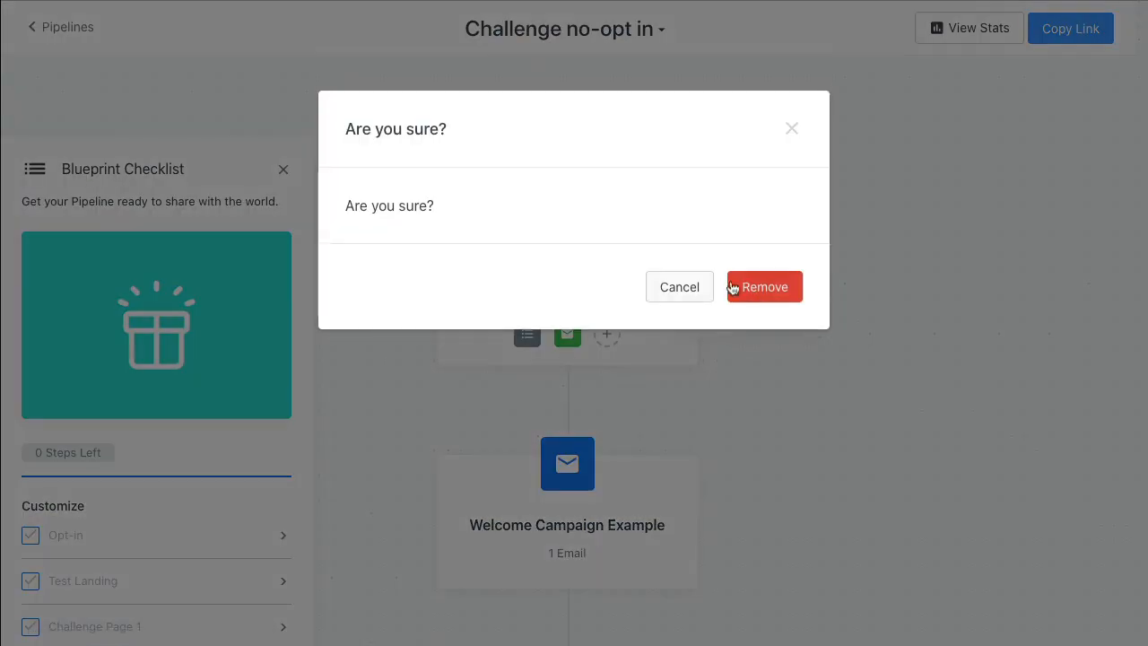
left_click(760, 288)
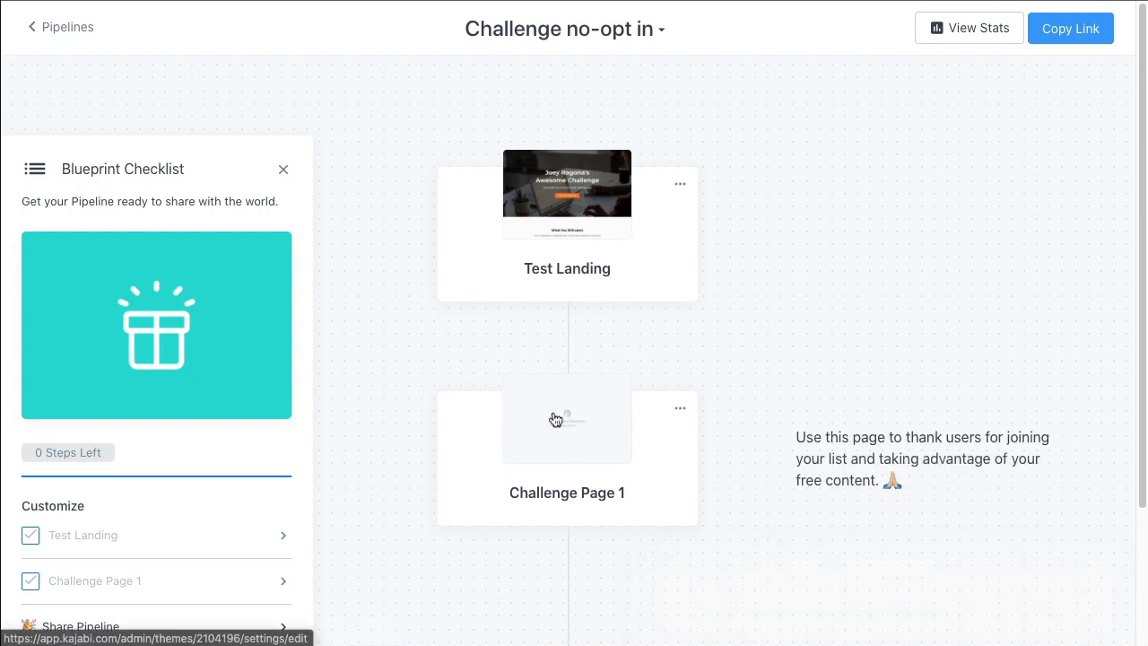
Open the Test Landing page, review the call-to-action settings of its START CHALLENGE NOW button, and save the page
scroll(555, 419, "down", 2)
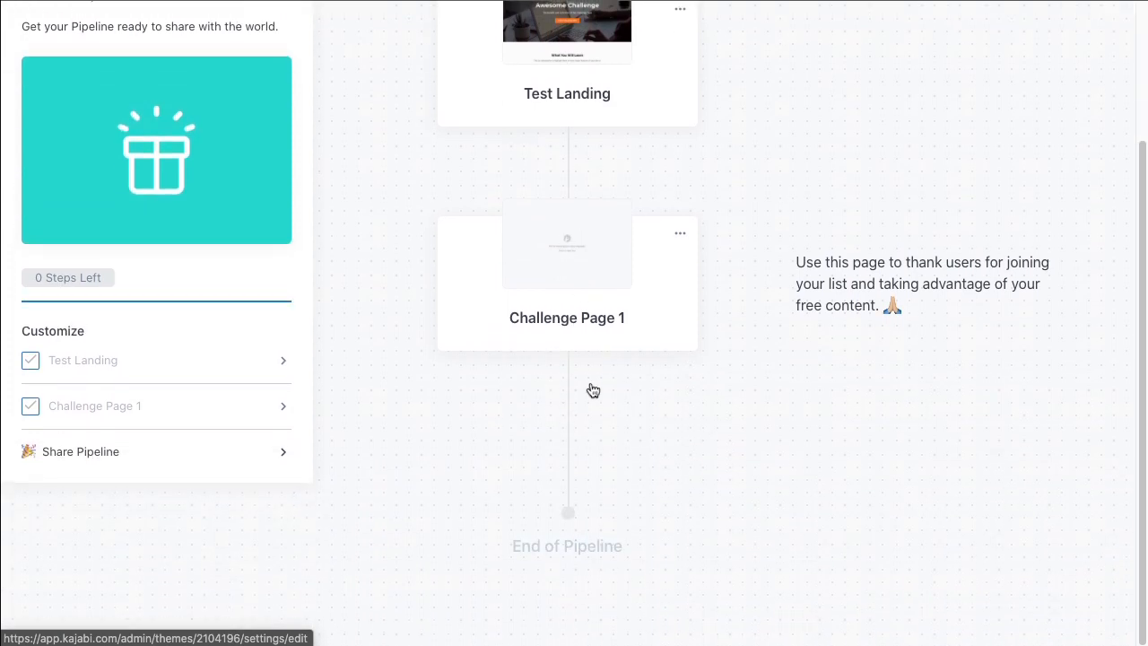
mouse_move(588, 497)
mouse_move(621, 374)
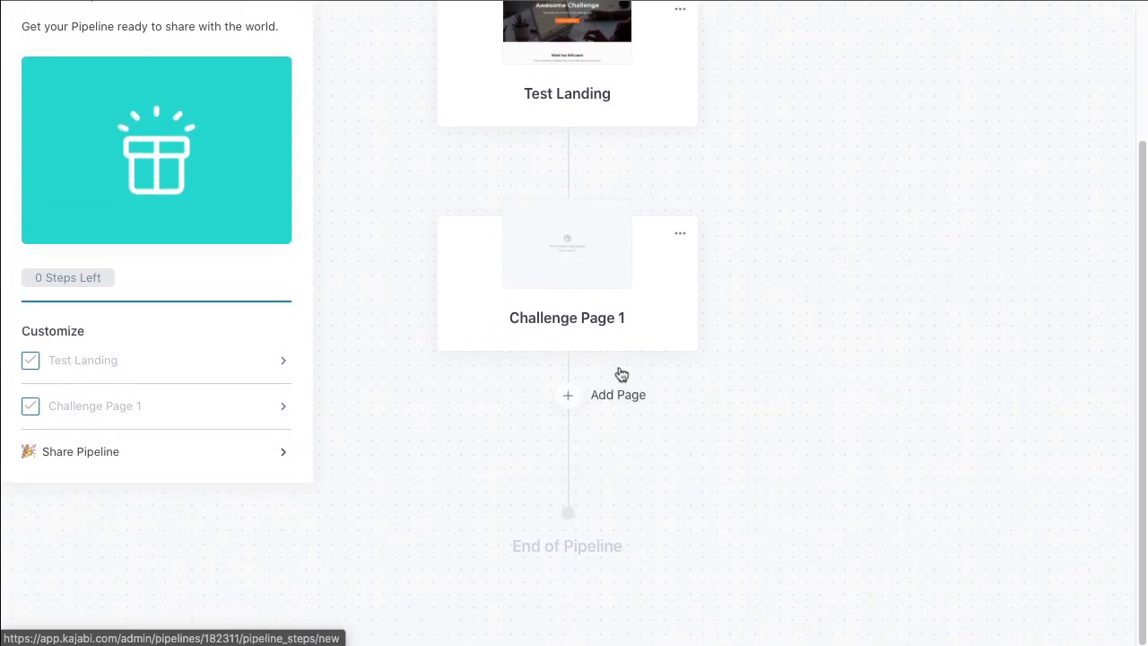
scroll(616, 384, "up", 2)
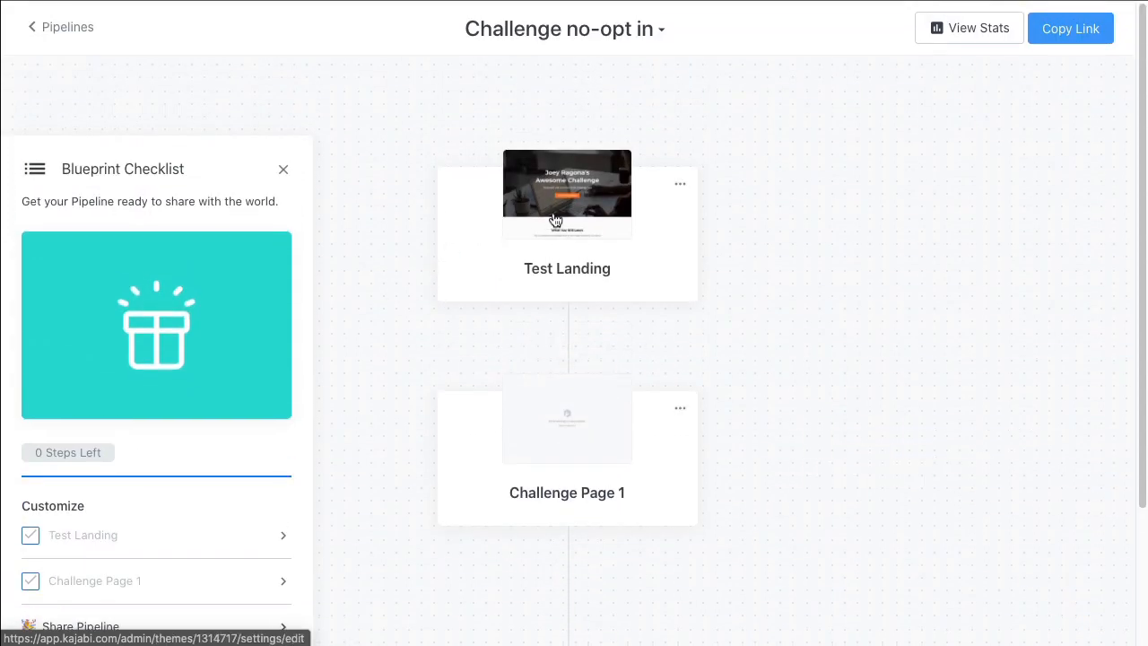
left_click(591, 190)
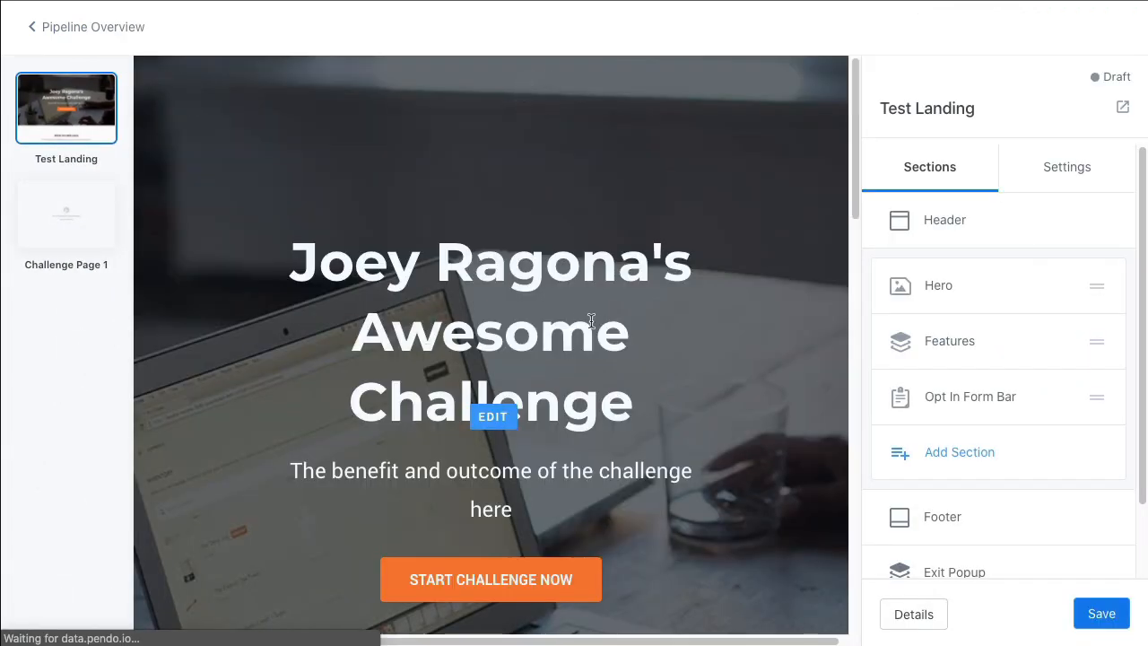
scroll(525, 328, "down", 2)
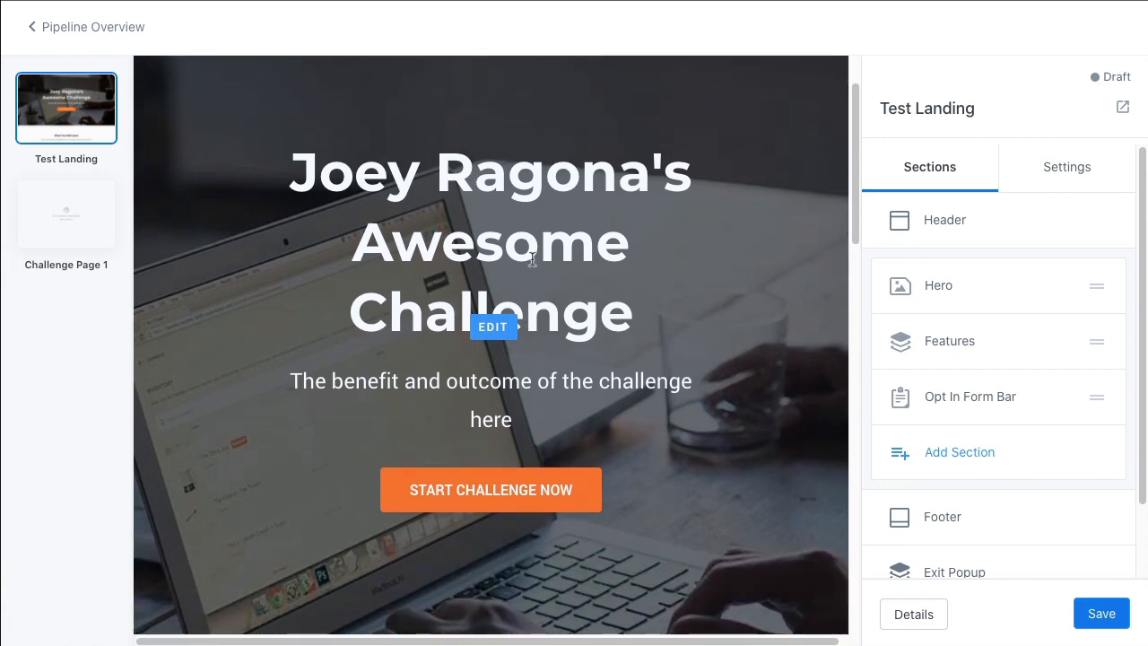
scroll(511, 322, "down", 2)
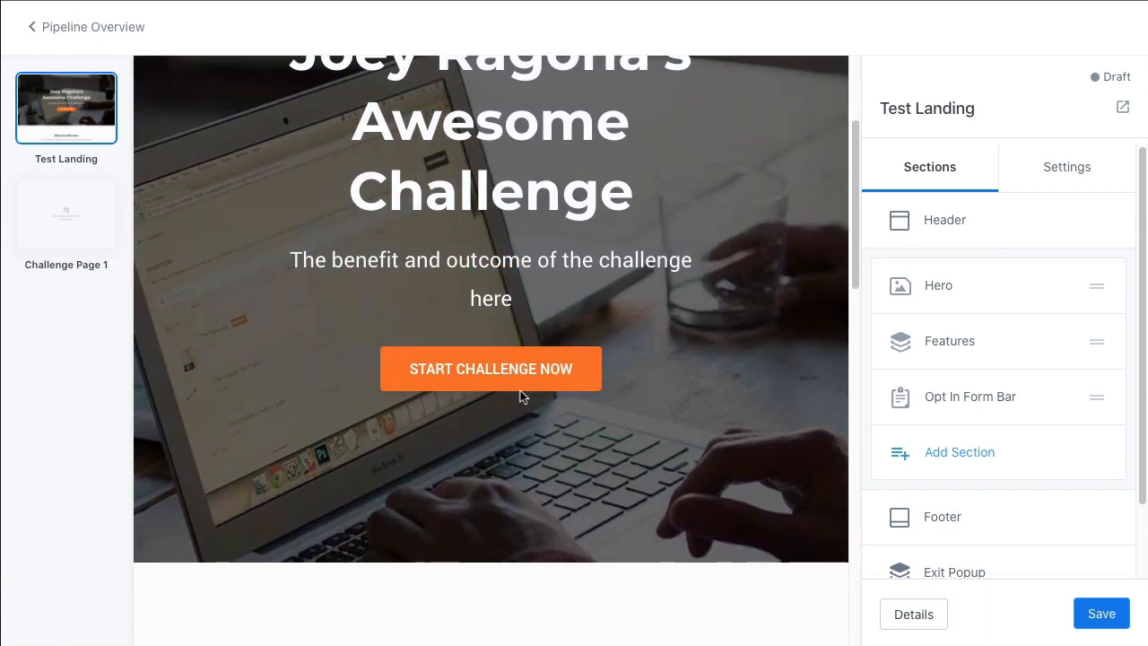
left_click(445, 361)
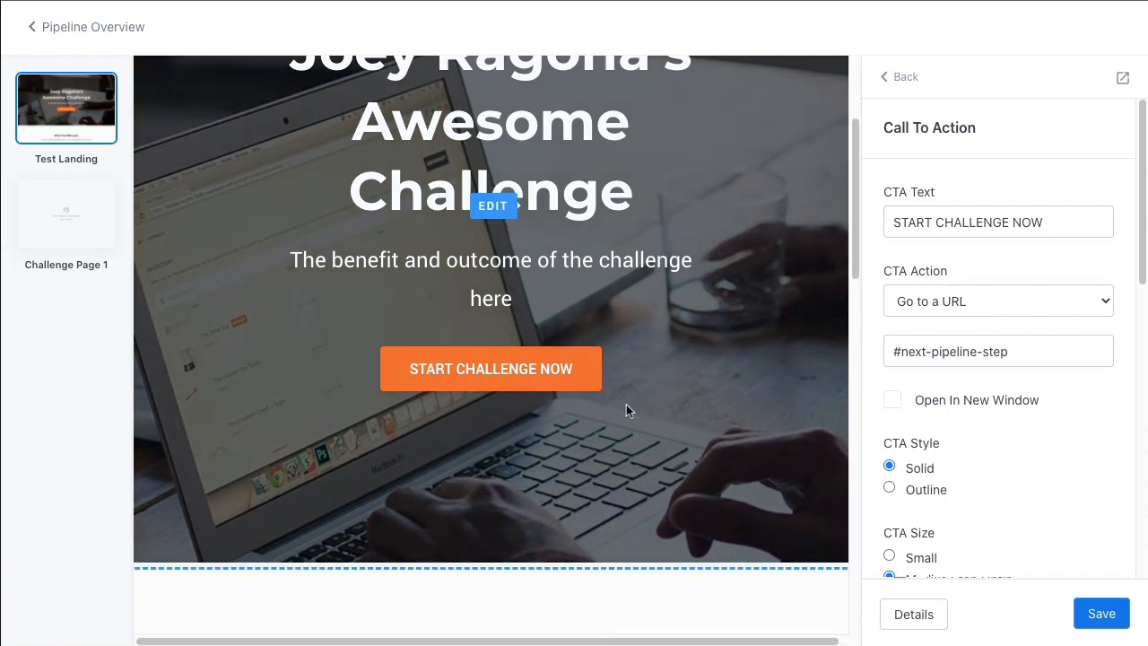
left_click(1095, 614)
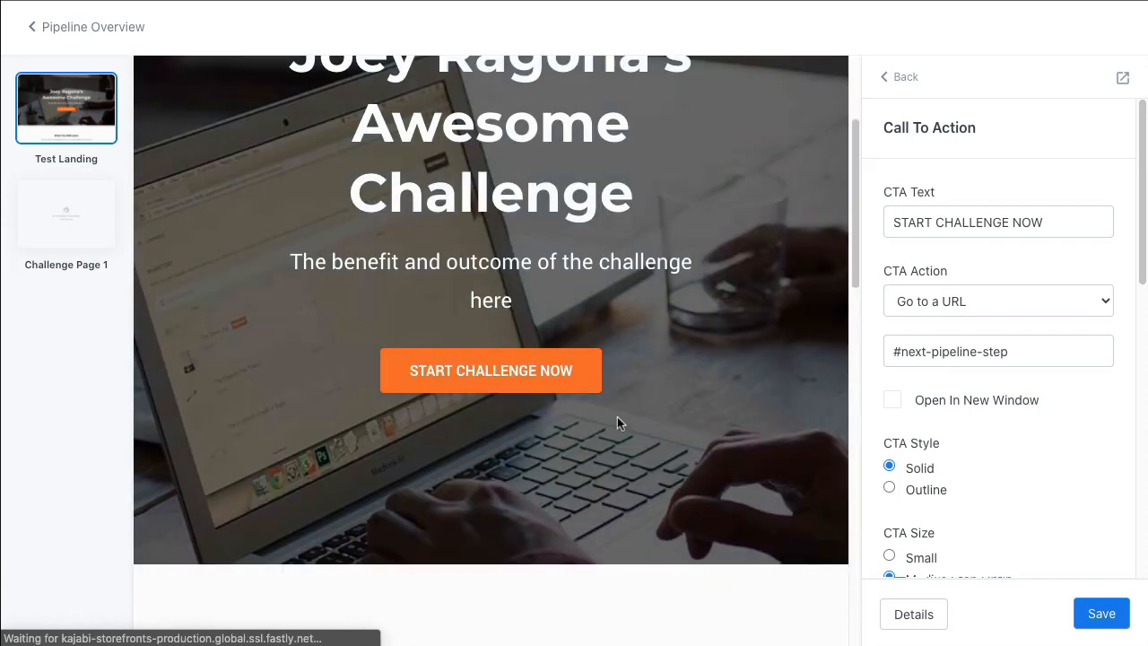
scroll(574, 420, "down", 3)
Return to the pipeline overview and copy the pipeline's link
left_click(99, 27)
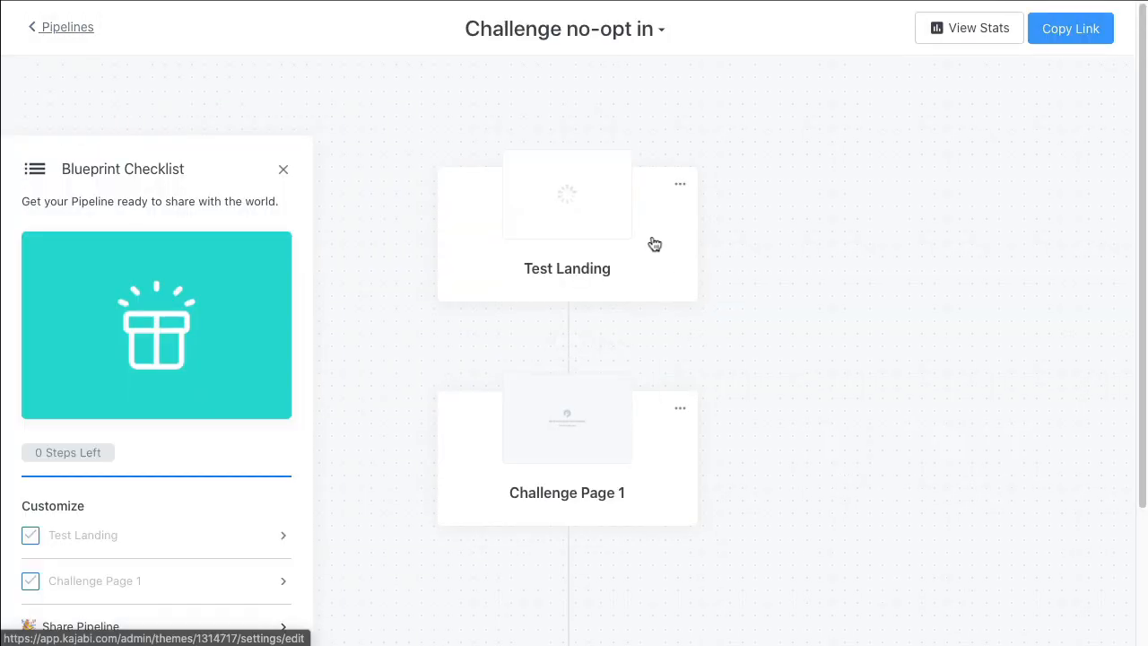
left_click(1063, 38)
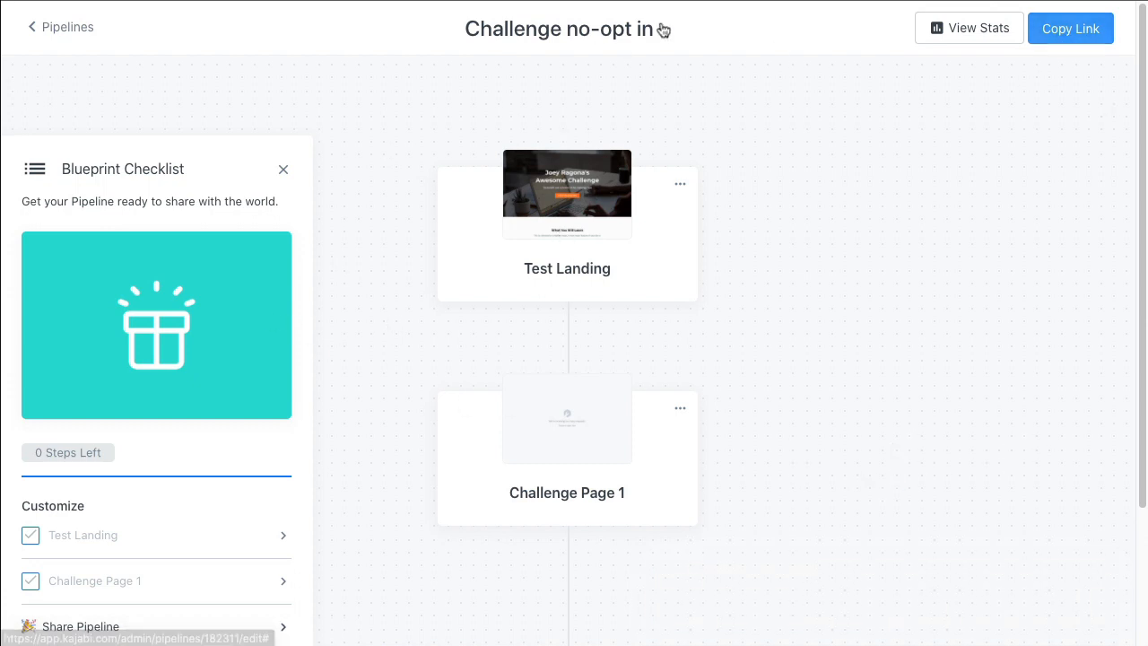
Open the Test Landing page in the editor, review its hero section, and return to the pipeline overview
left_click(572, 182)
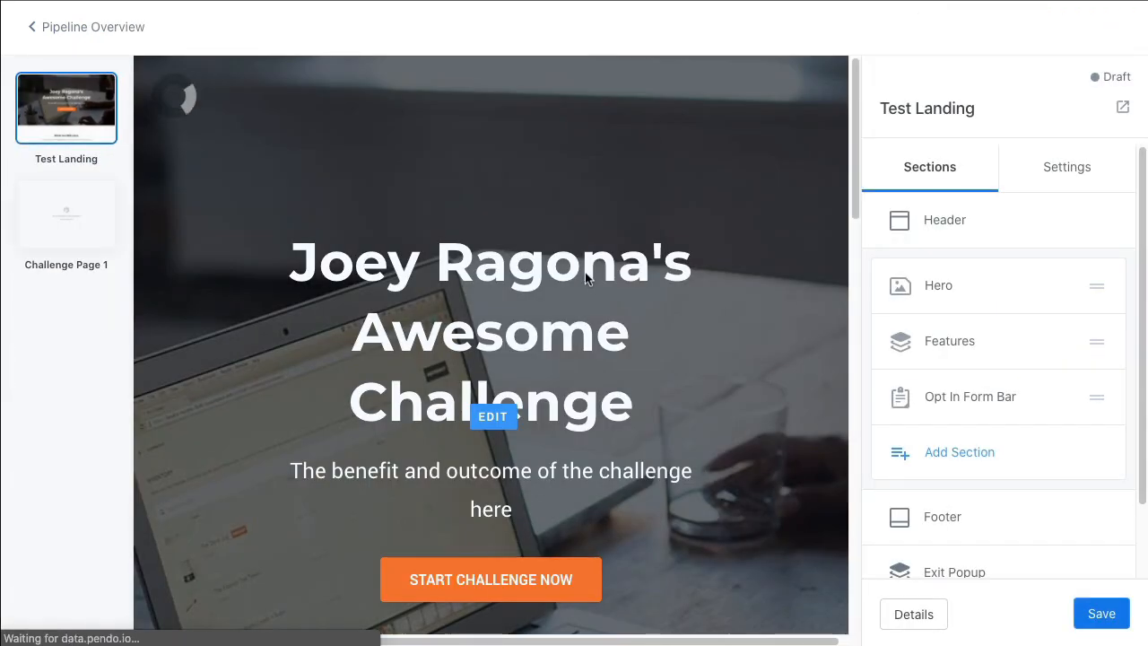
scroll(493, 336, "down", 2)
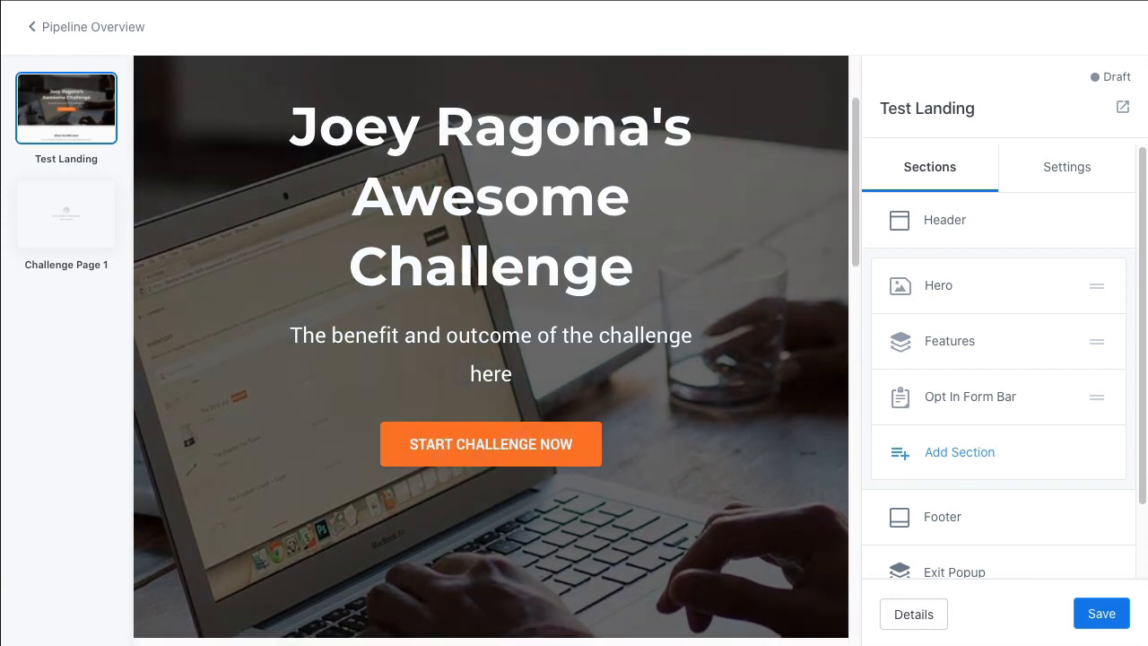
left_click(86, 42)
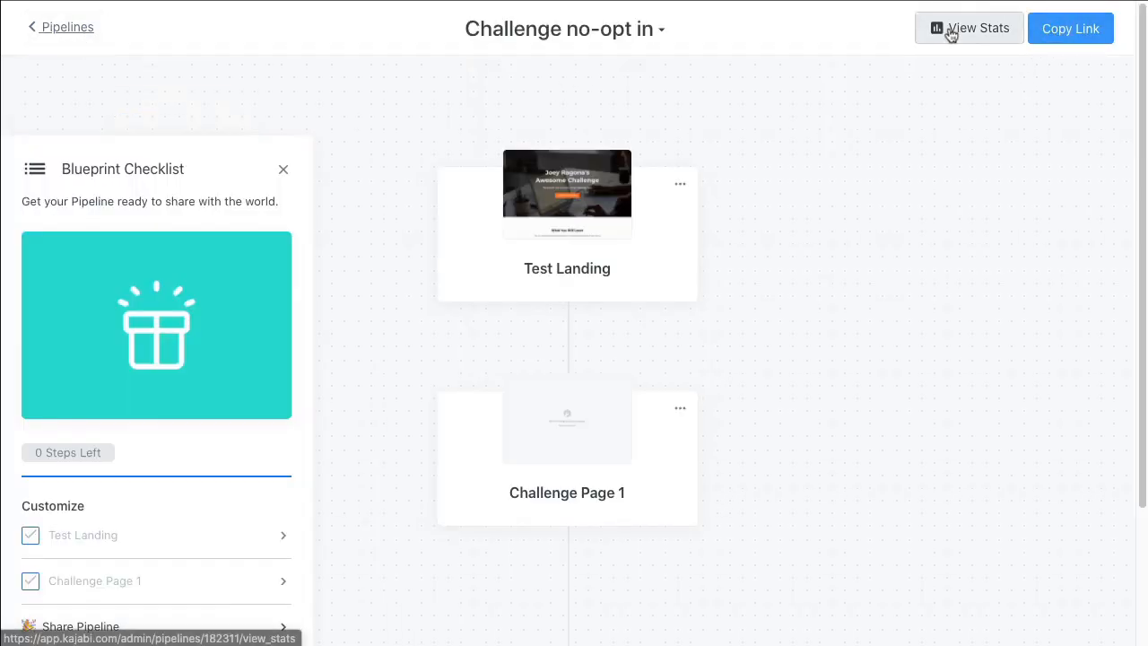
Reopen the Challenge no-opt in pipeline from the list of all pipelines and copy its link
left_click(46, 35)
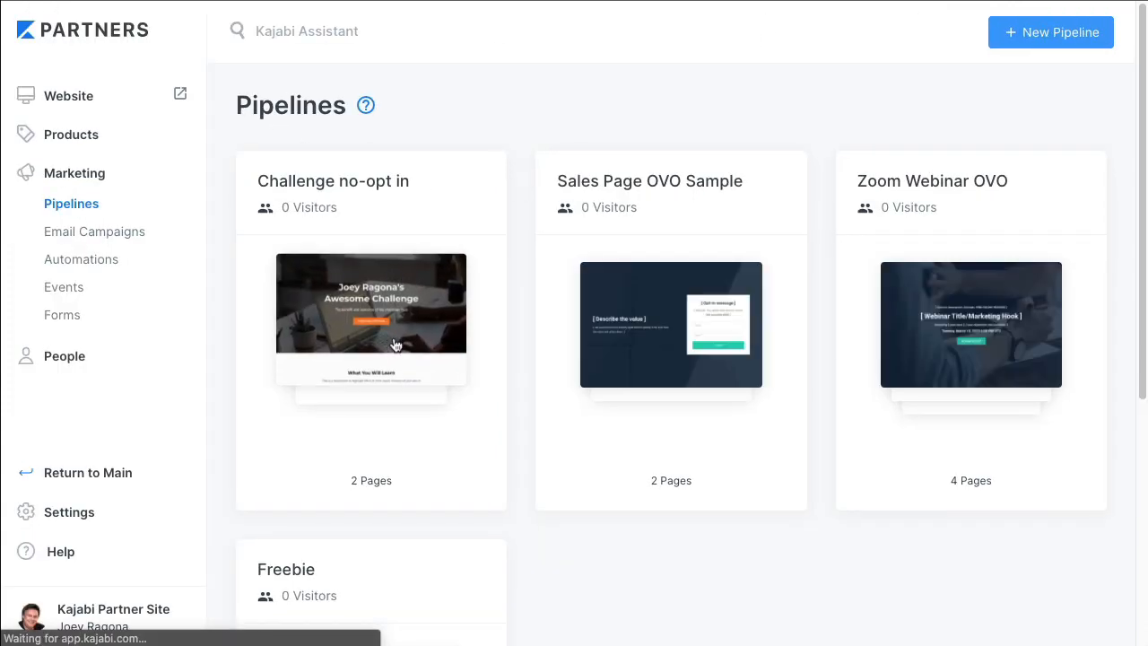
left_click(394, 344)
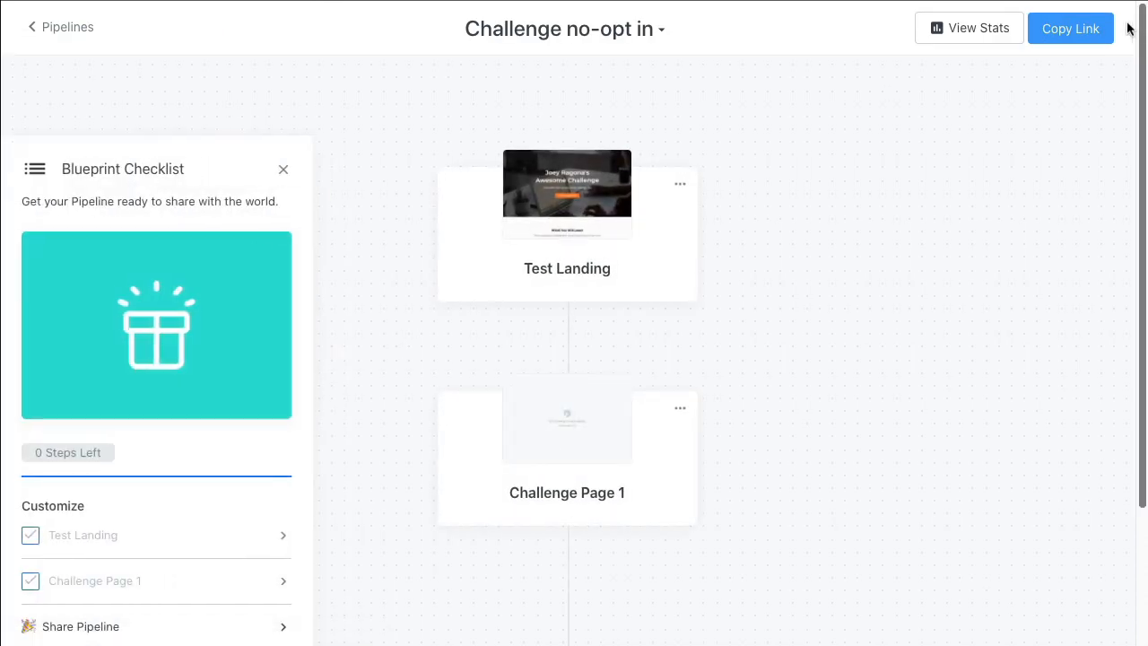
left_click(1074, 34)
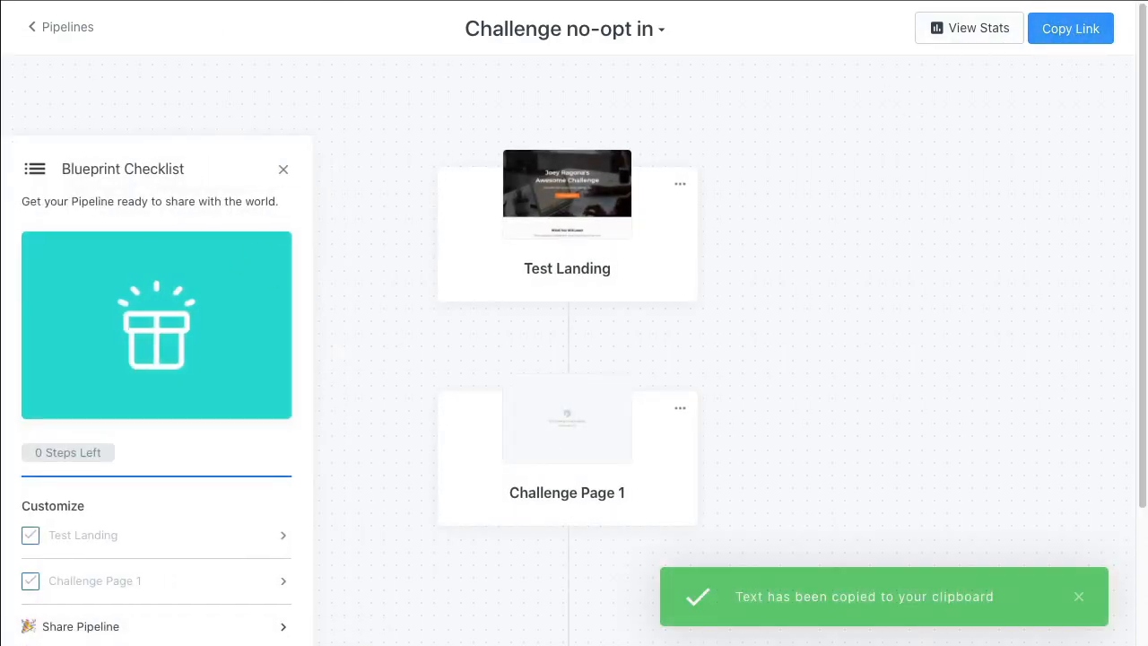
Load the copied pipeline link in a new browser tab and test the live page's START CHALLENGE NOW button
key("super+t")
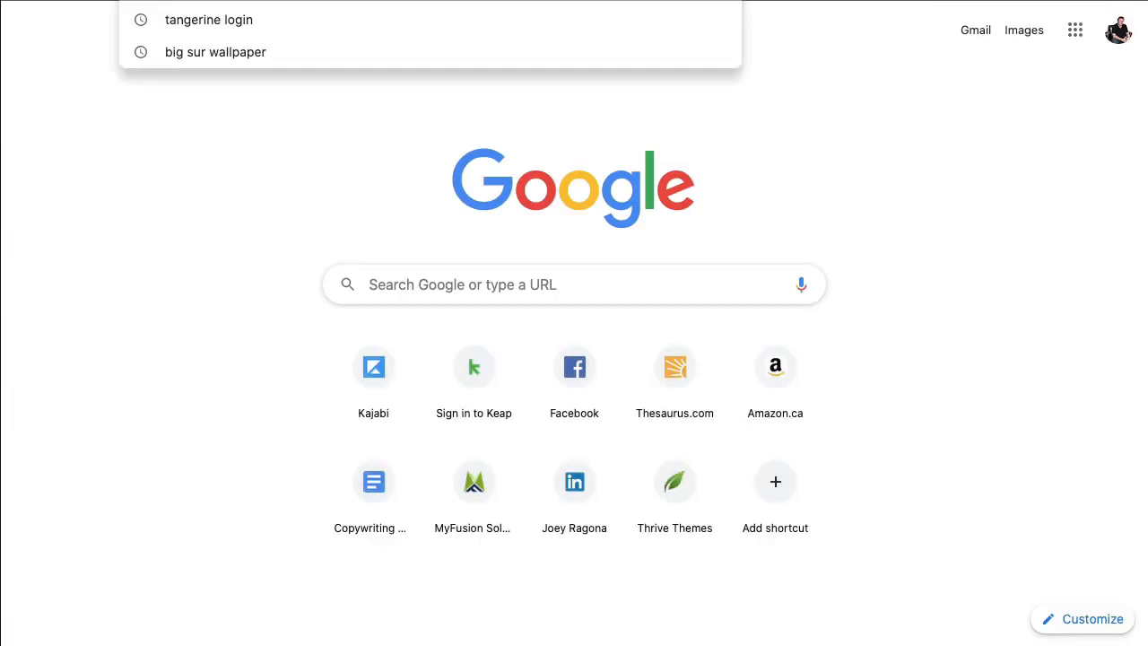
key("super+v")
key("Return")
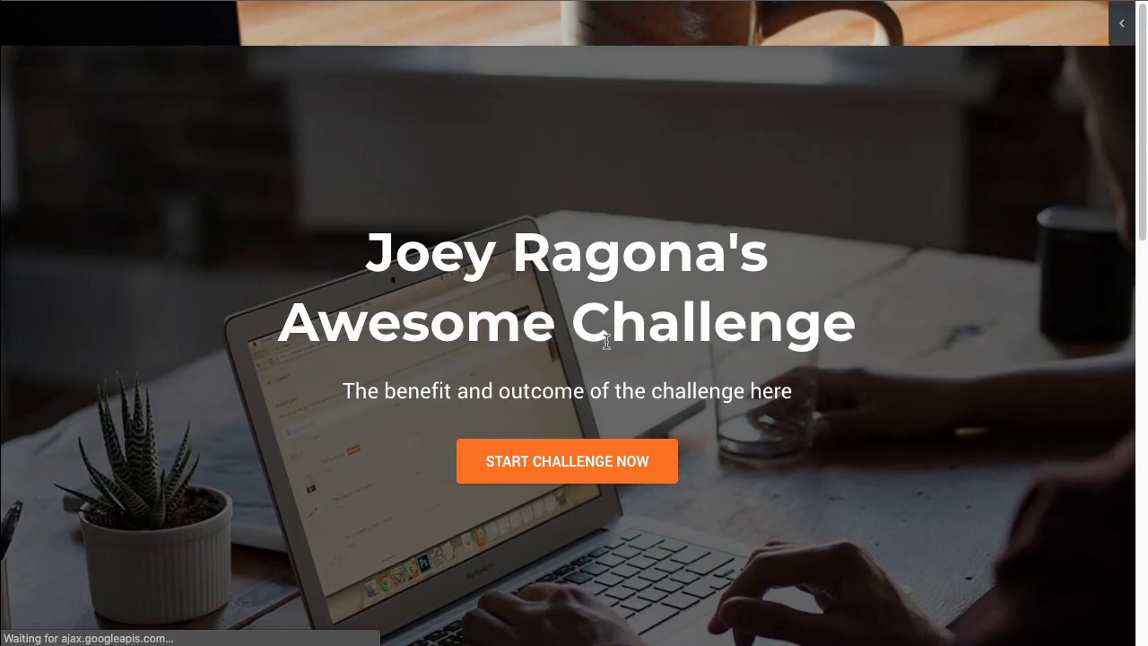
left_click(579, 460)
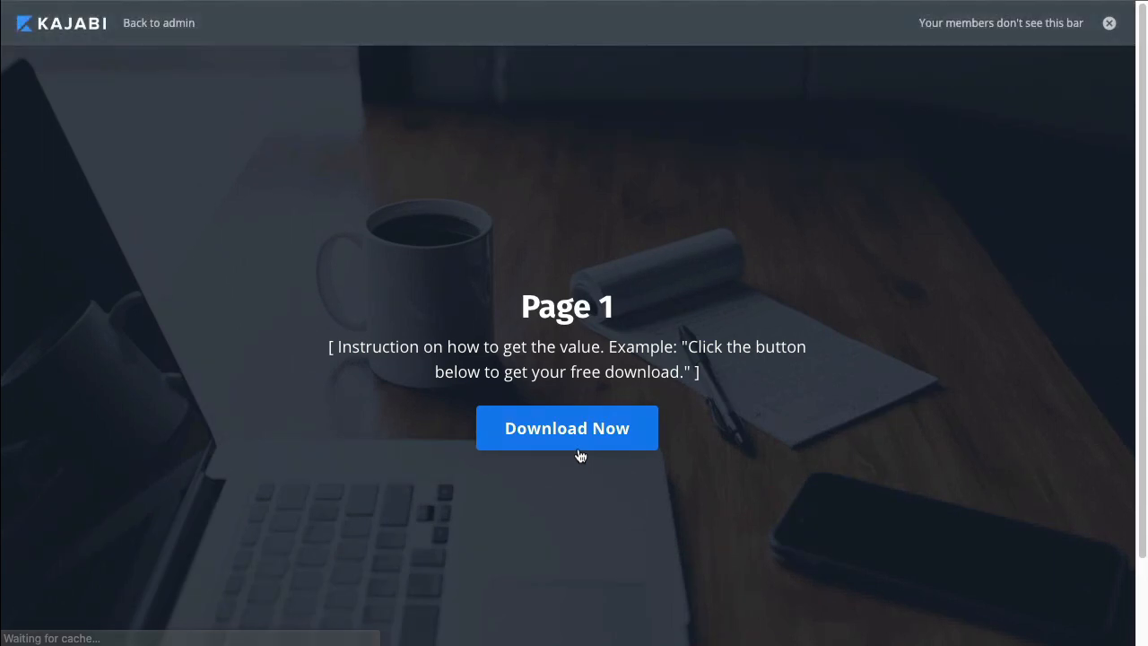